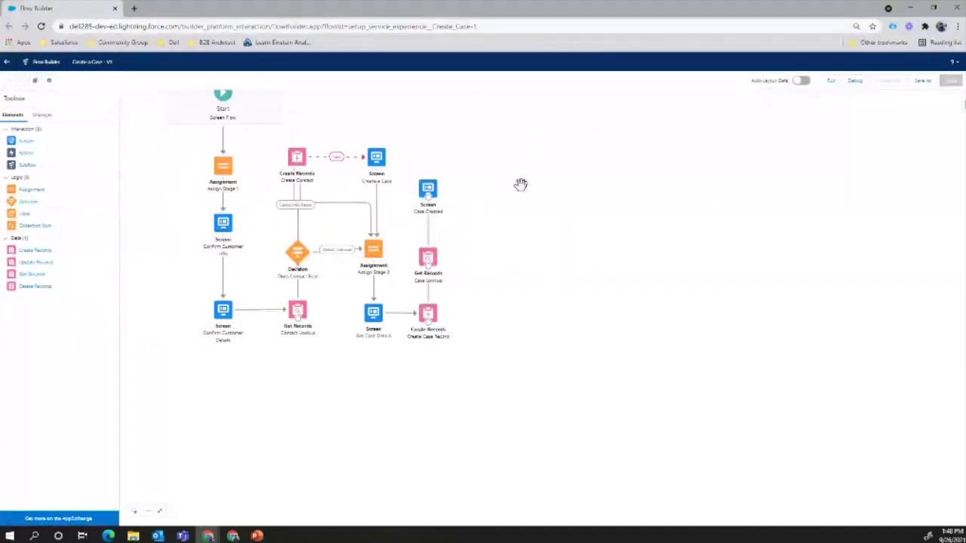
Step: Run the Create a Case flow and submit the customer's first and last name on the Confirm Customer Info screen
click(830, 83)
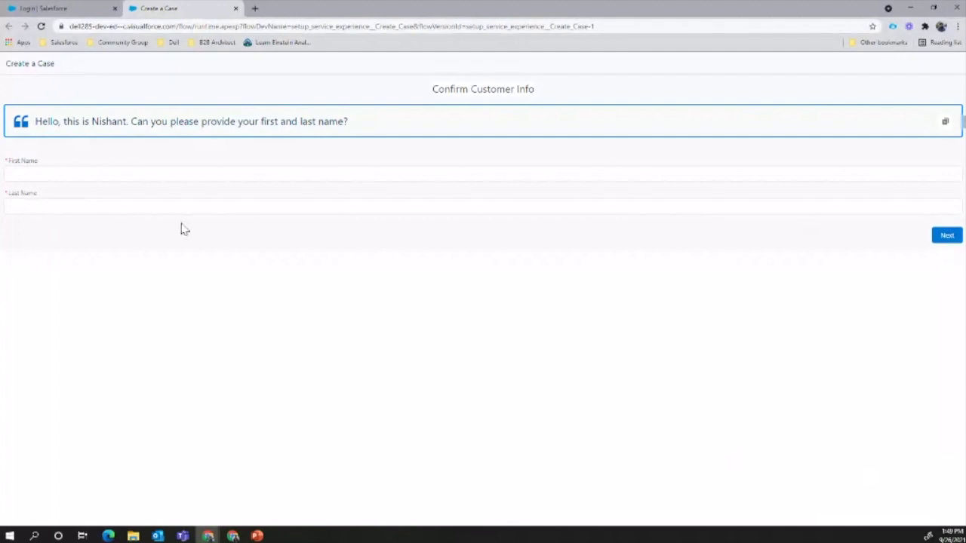
click(944, 122)
drag(91, 121, 126, 119)
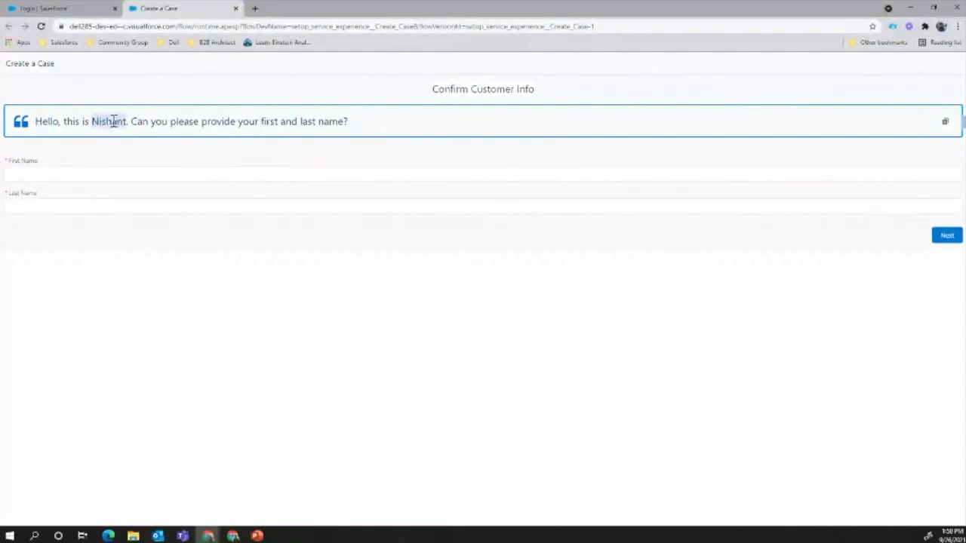
click(94, 170)
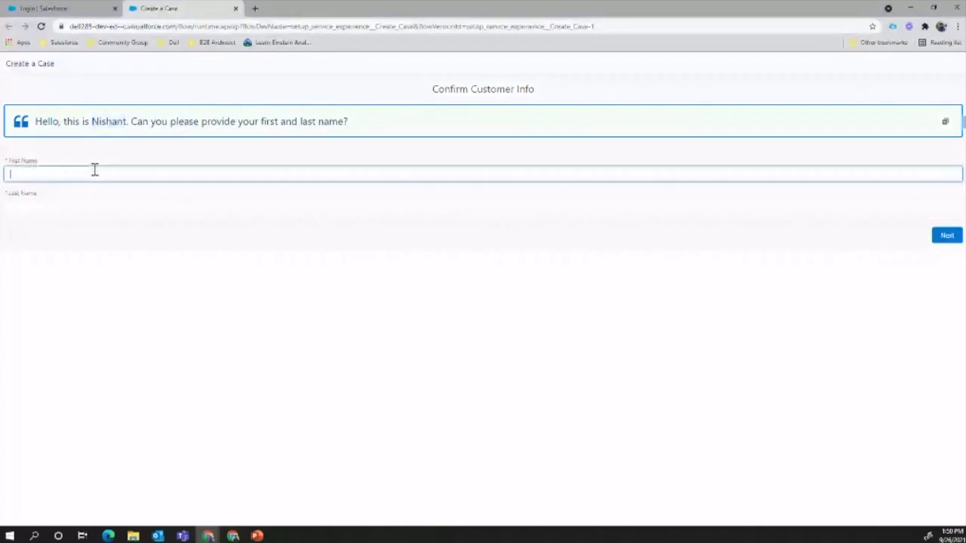
text(Trailb)
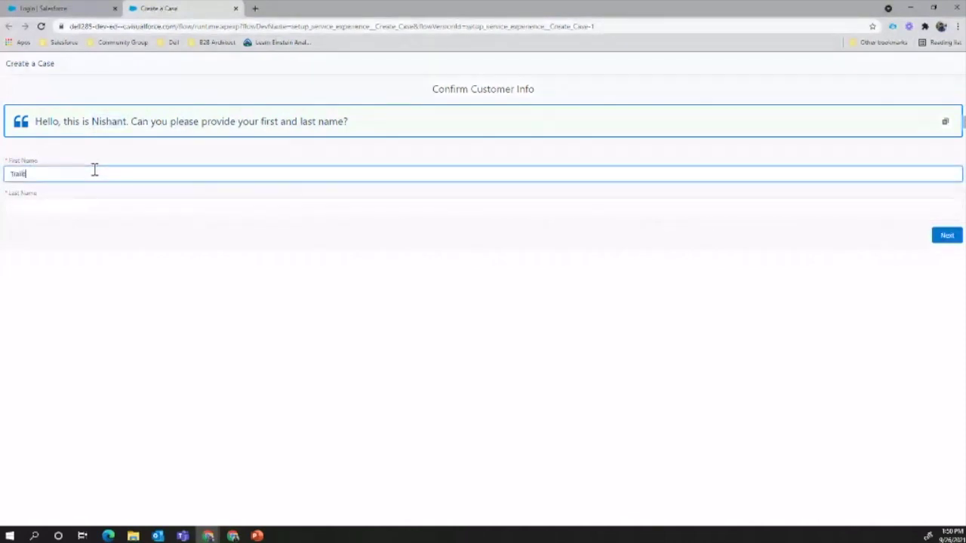
text(lazer)
key(Tab)
text(Astro)
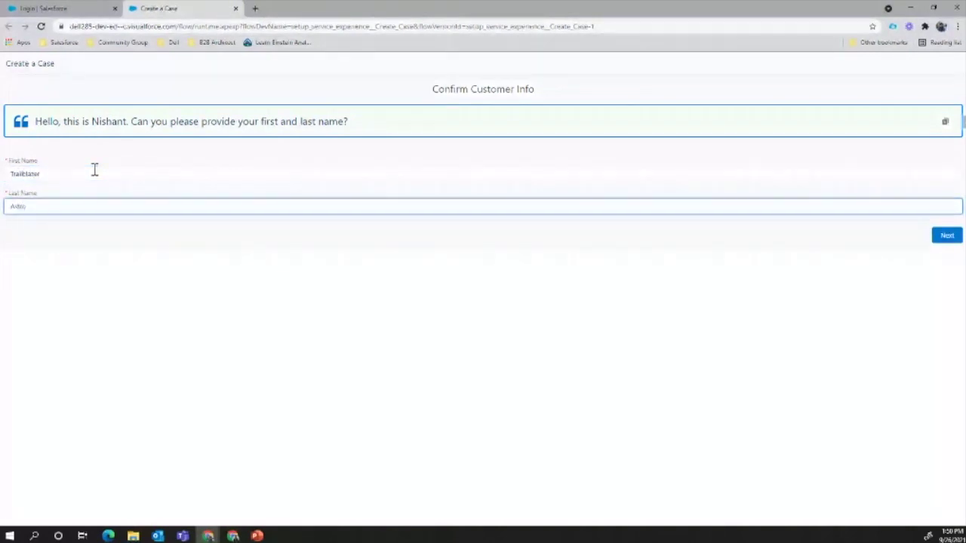
click(946, 238)
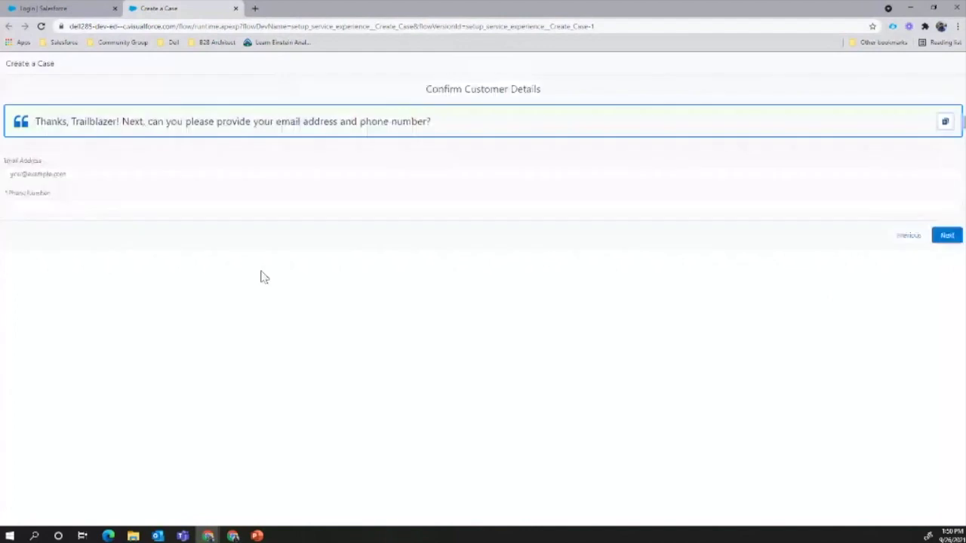
Step: Move the Flow Builder tab into the browser window of the running flow and switch to it
double_click(98, 121)
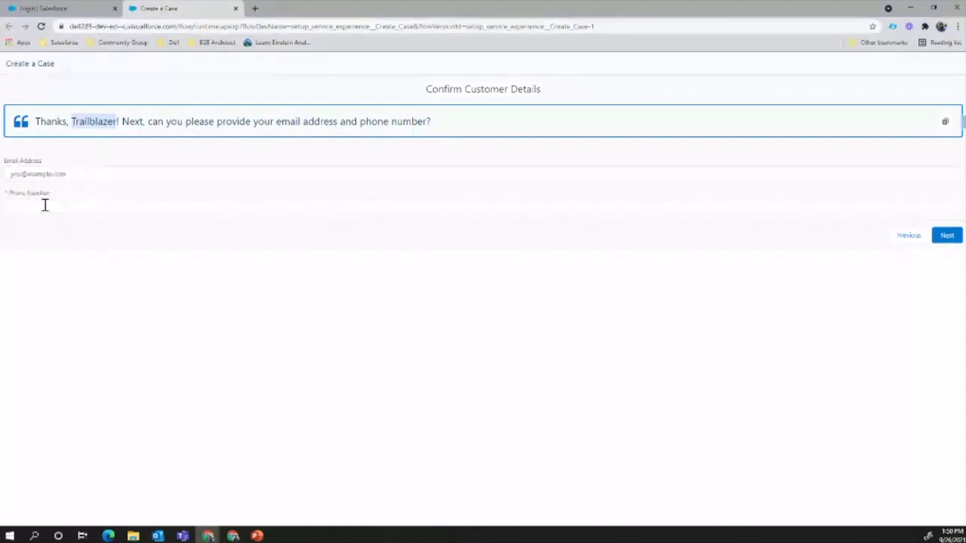
click(642, 192)
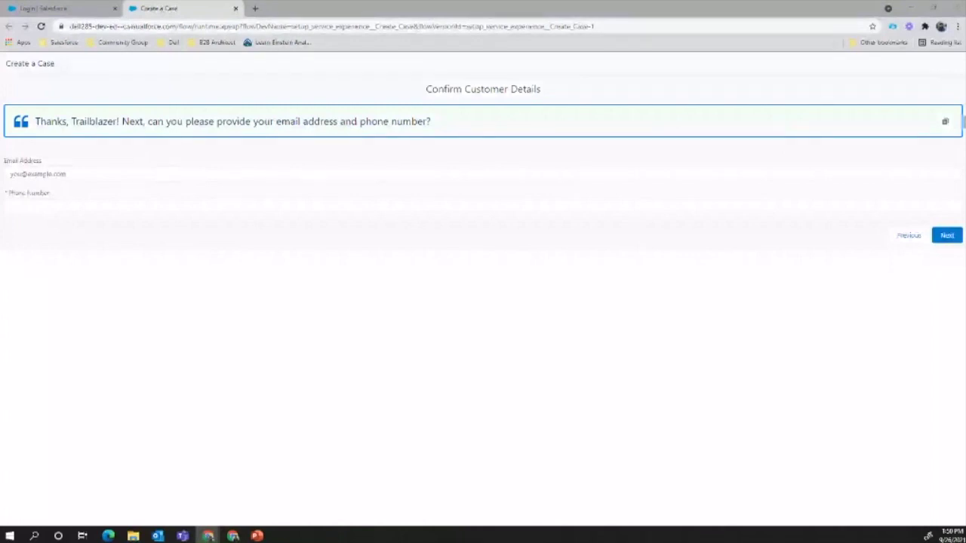
click(58, 179)
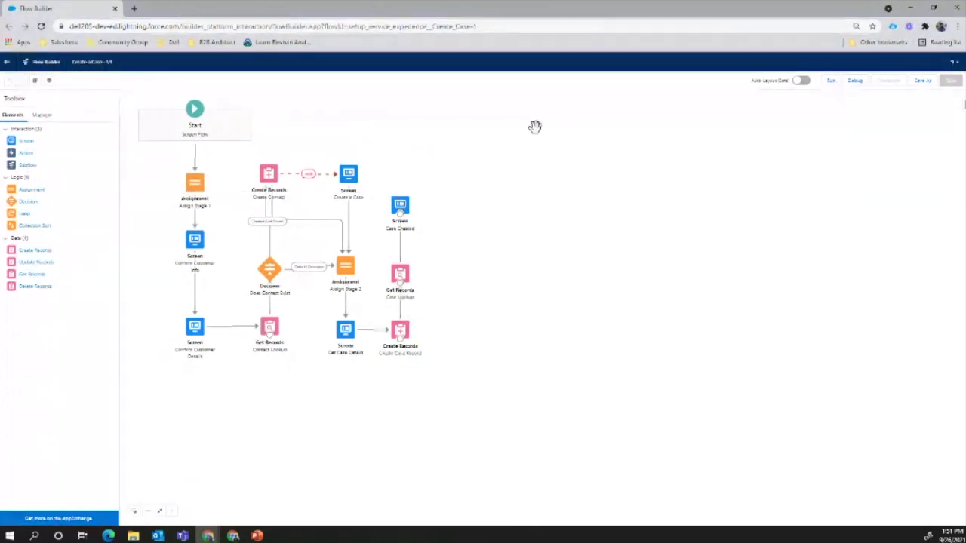
drag(61, 9, 71, 22)
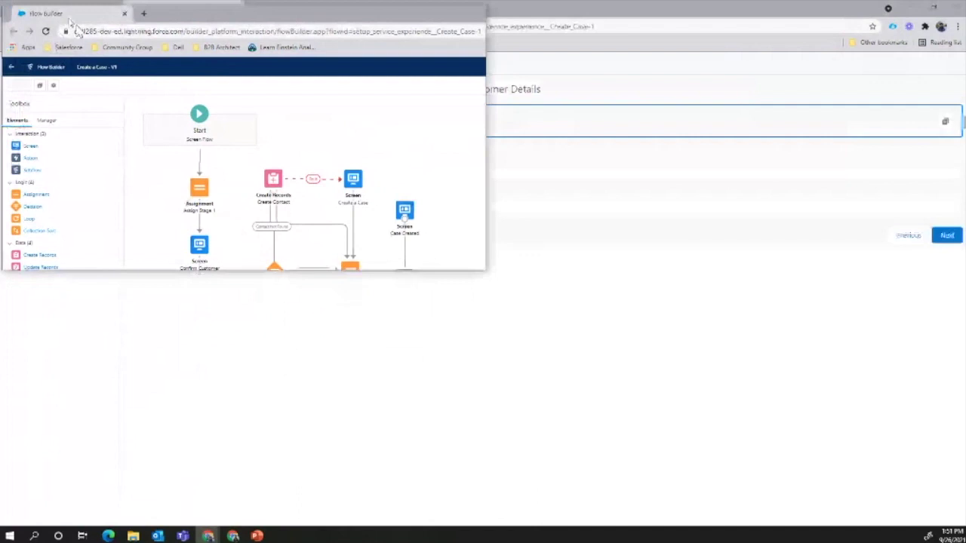
drag(71, 21, 201, 22)
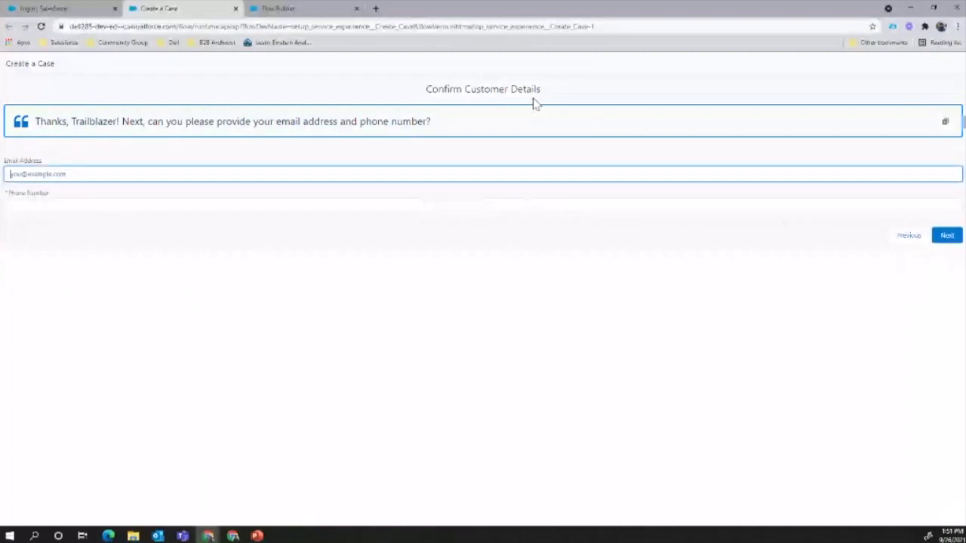
click(306, 9)
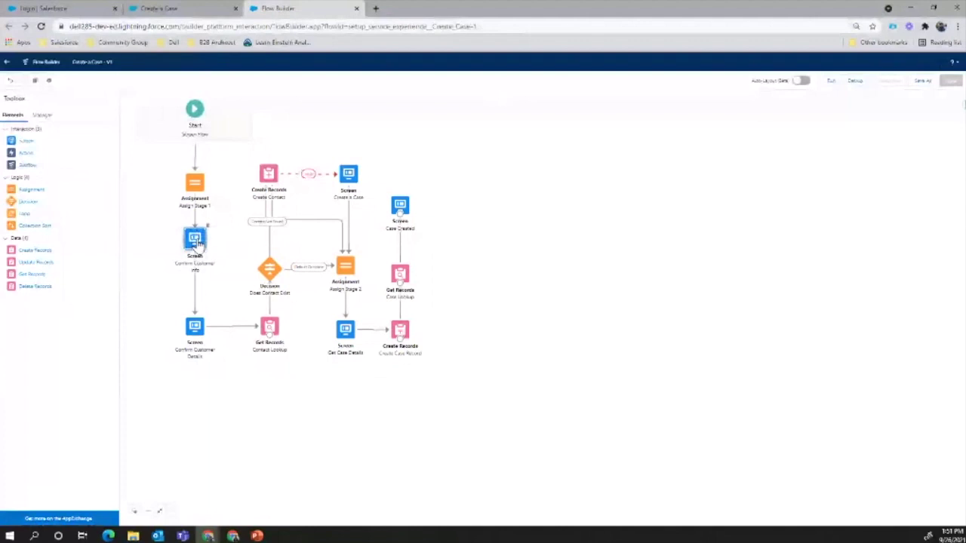
Step: Examine the First Name and Last Name inputs of the Confirm Customer Info screen, including First Name's visibility and validation settings
double_click(197, 242)
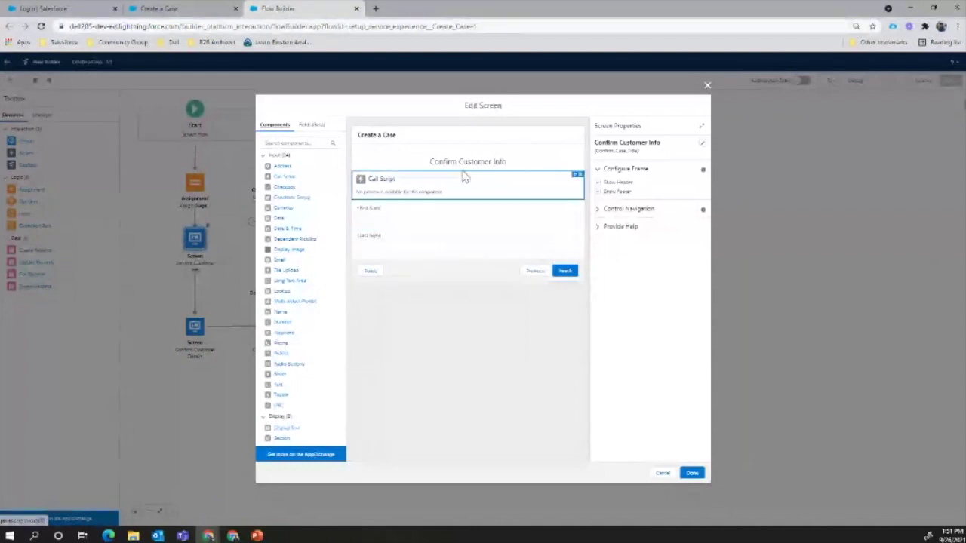
click(416, 225)
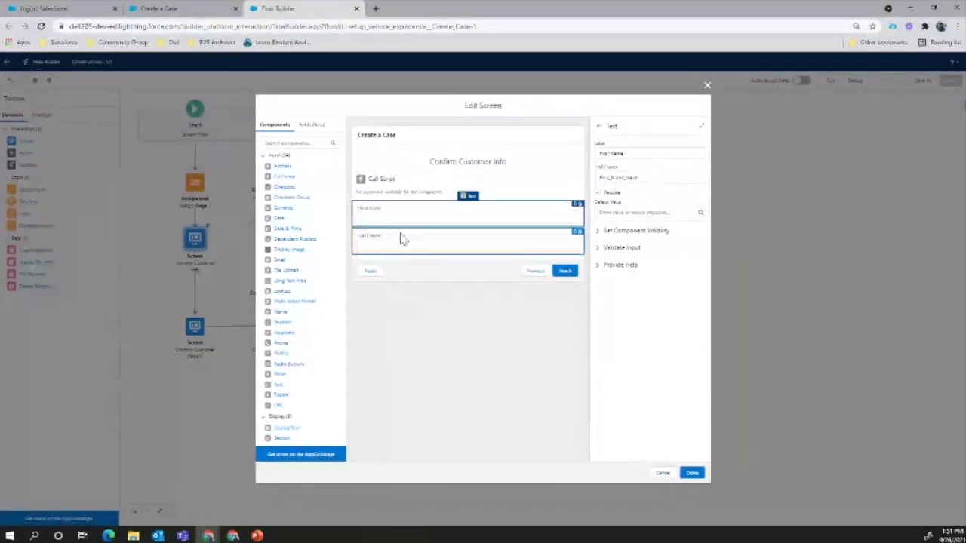
click(598, 232)
click(601, 278)
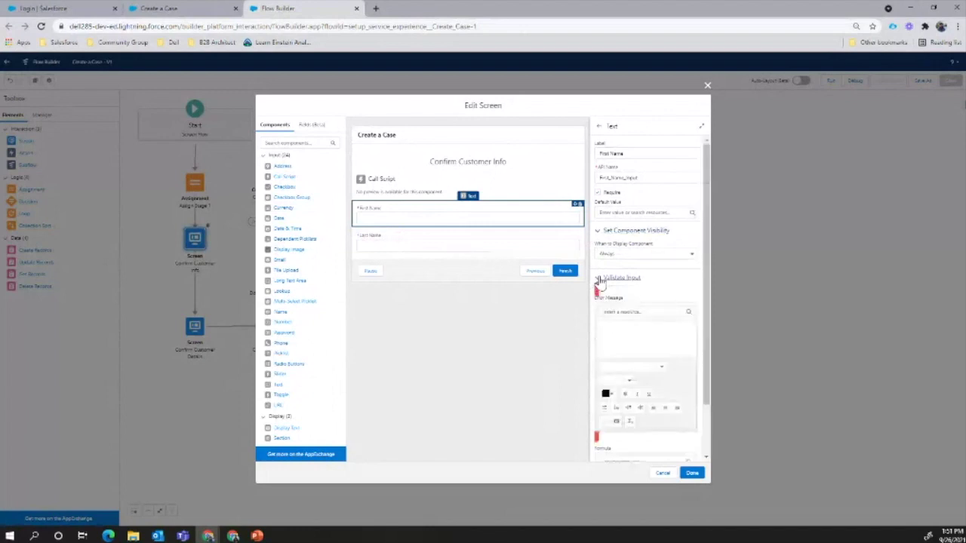
click(599, 277)
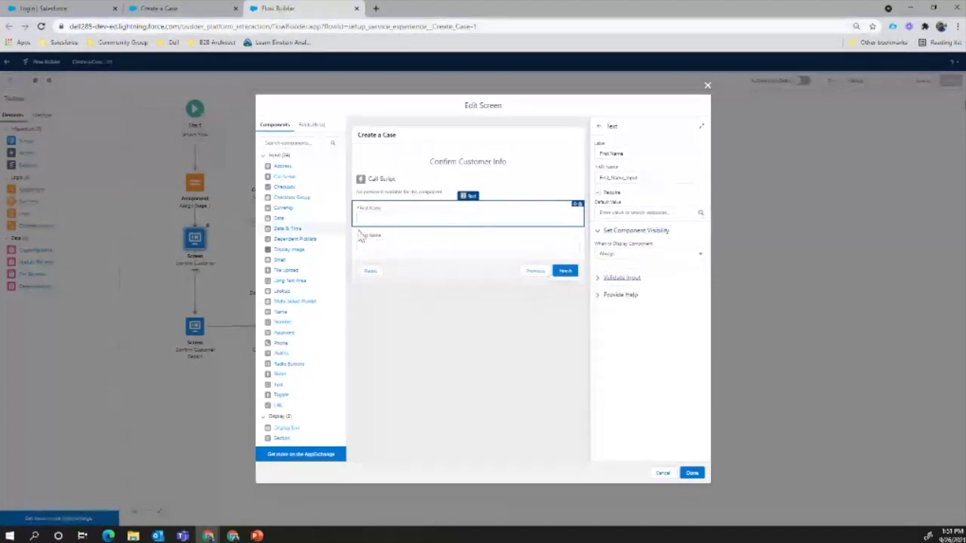
click(409, 246)
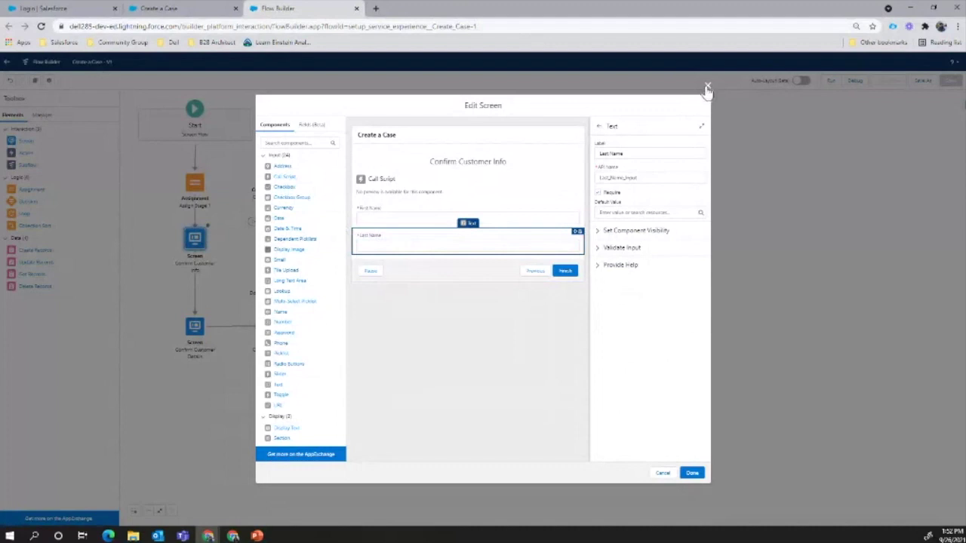
click(707, 86)
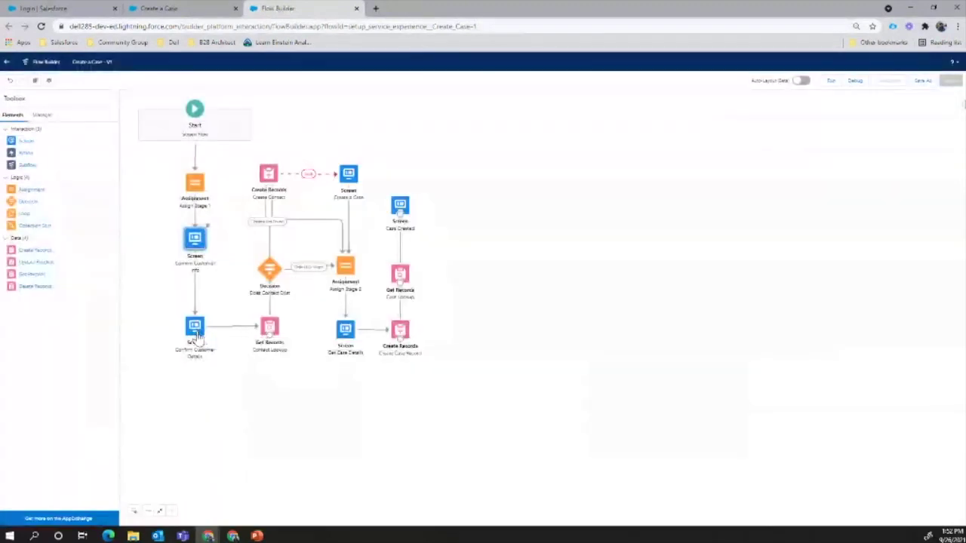
Step: Examine the filter conditions and custom condition logic of the Contact Lookup element
double_click(272, 334)
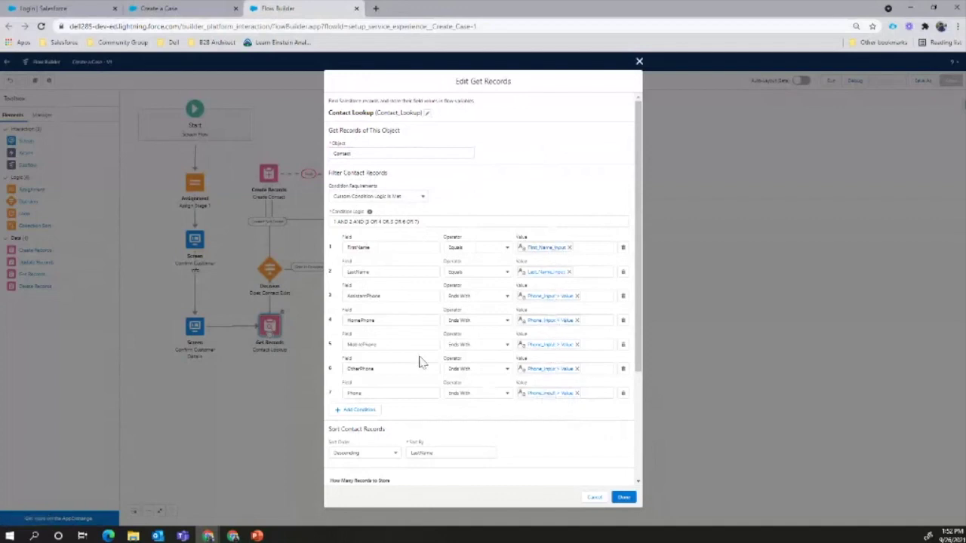
click(368, 222)
drag(367, 222, 442, 219)
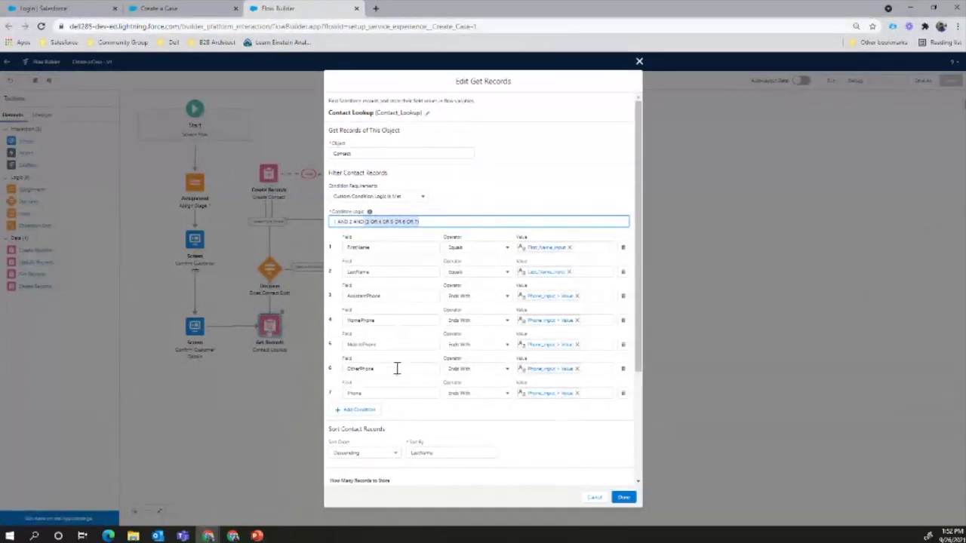
click(638, 63)
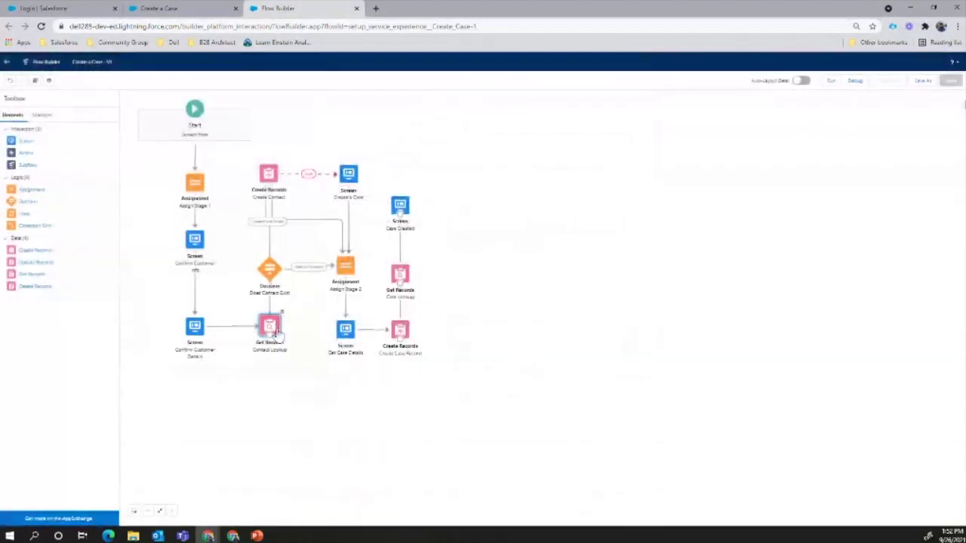
Step: Rename the default outcome of the Does Contact Exist decision to "Contact Found"
double_click(270, 268)
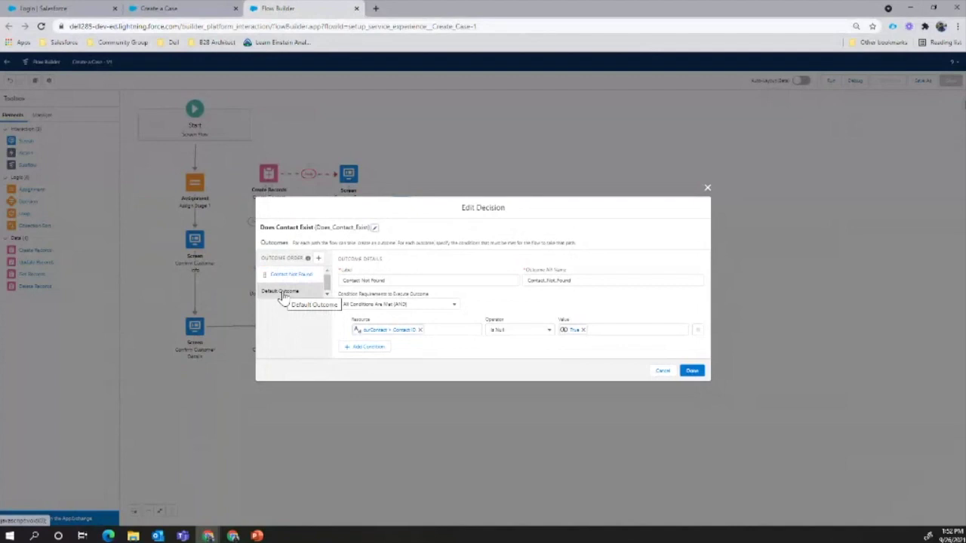
click(708, 188)
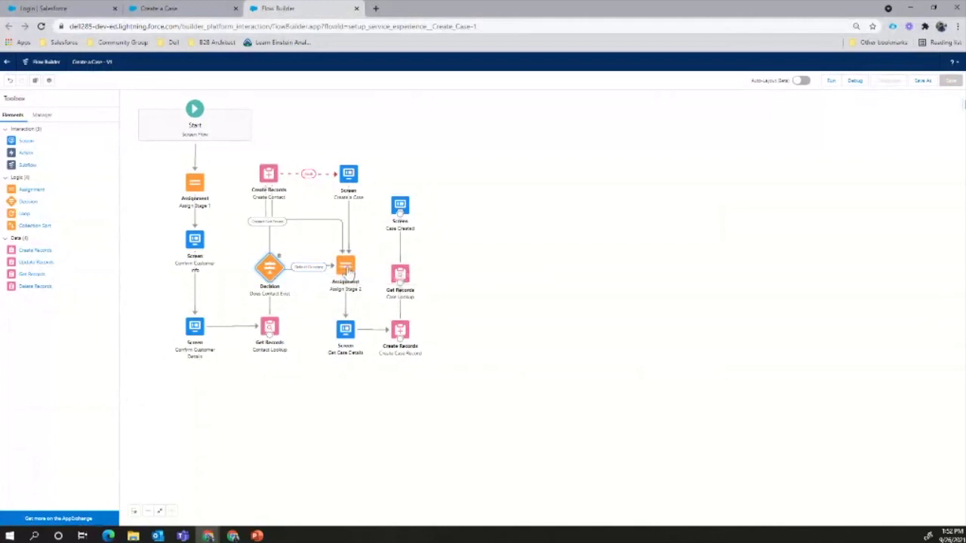
double_click(268, 272)
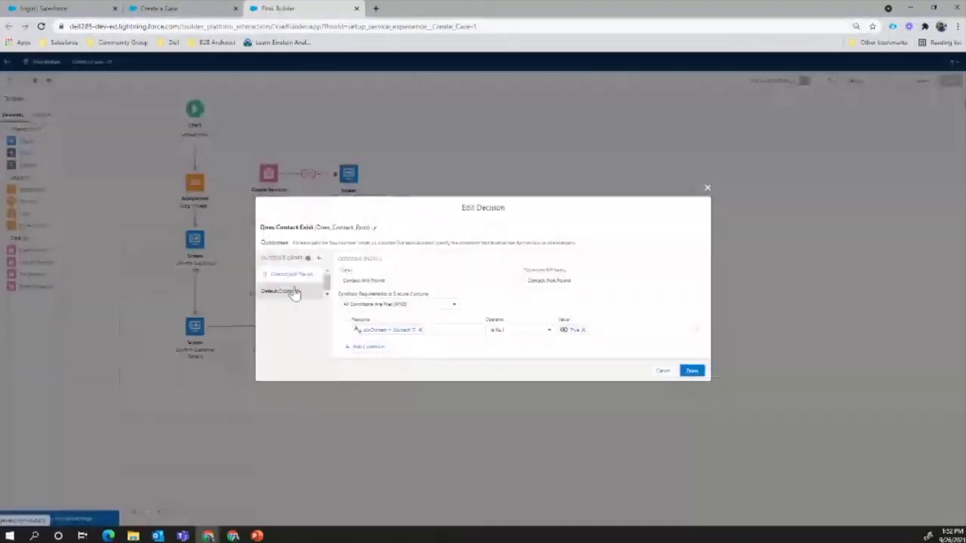
click(286, 277)
double_click(395, 263)
triple_click(394, 263)
text(Contact Found)
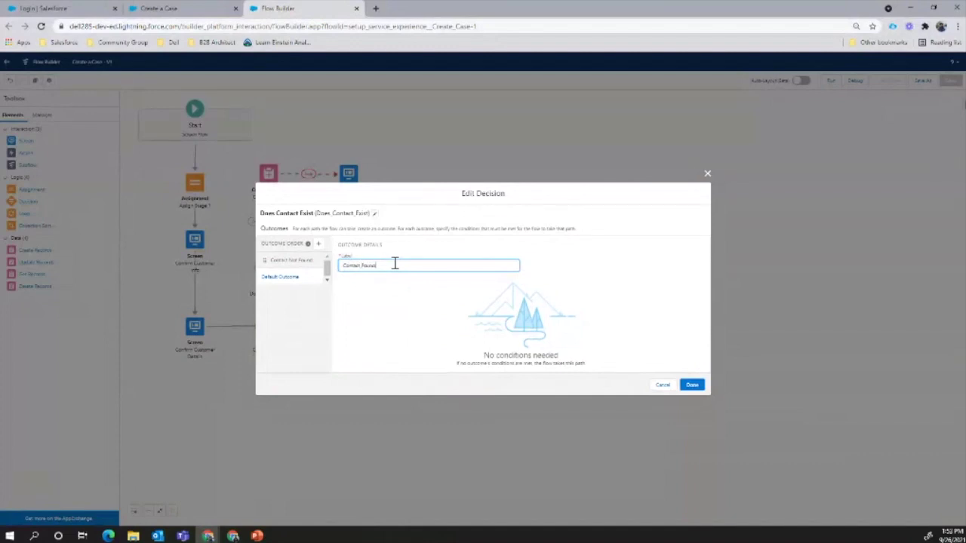
click(696, 385)
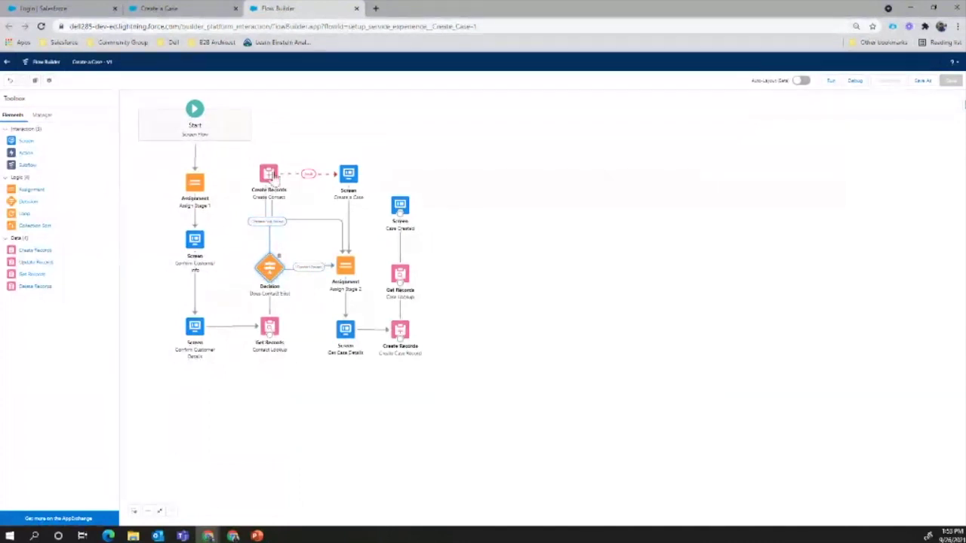
Step: Move the Create Contact element above the row of the Create a Case screen and slightly closer to it
drag(273, 175, 294, 173)
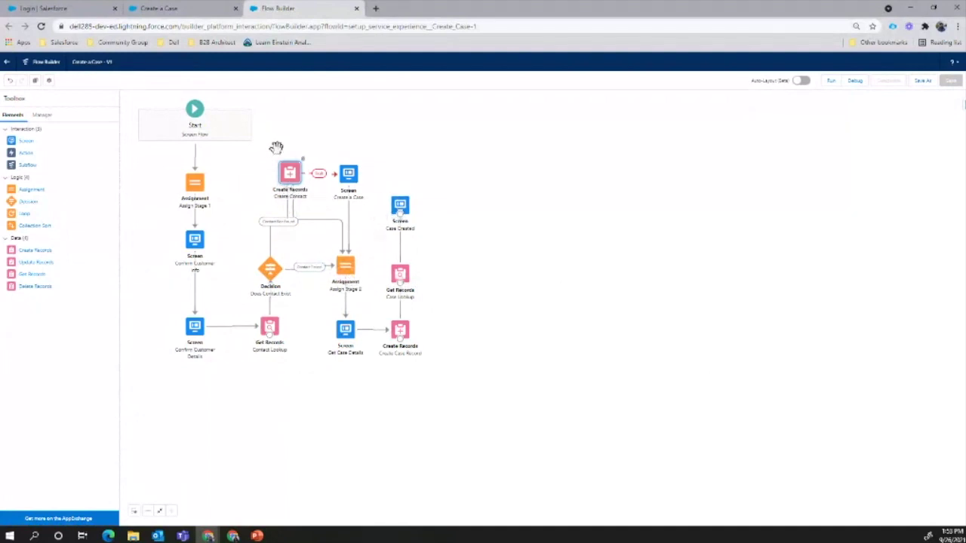
drag(291, 177, 289, 149)
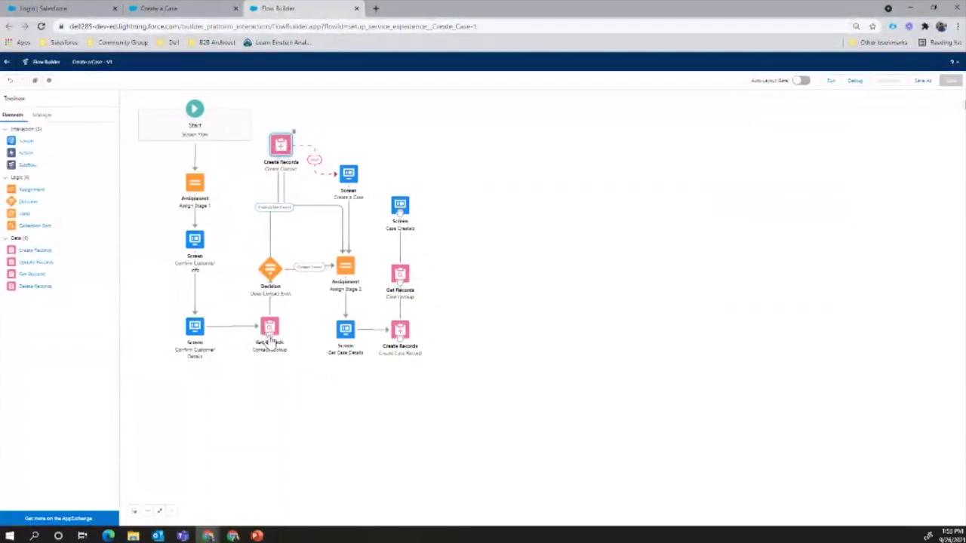
Step: Draw a fault connector from Contact Lookup to the Get Case Details screen and delete that connector
drag(269, 336, 345, 330)
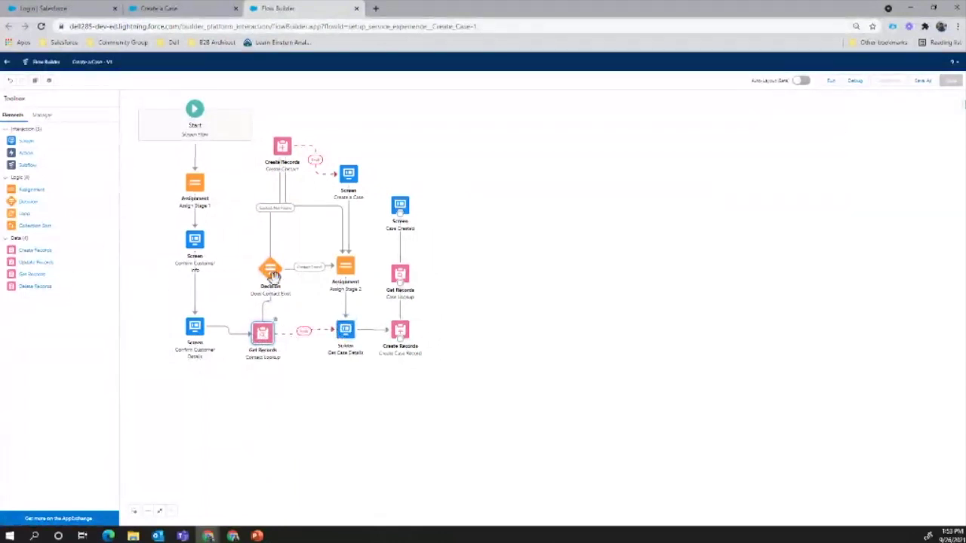
click(302, 338)
key(Delete)
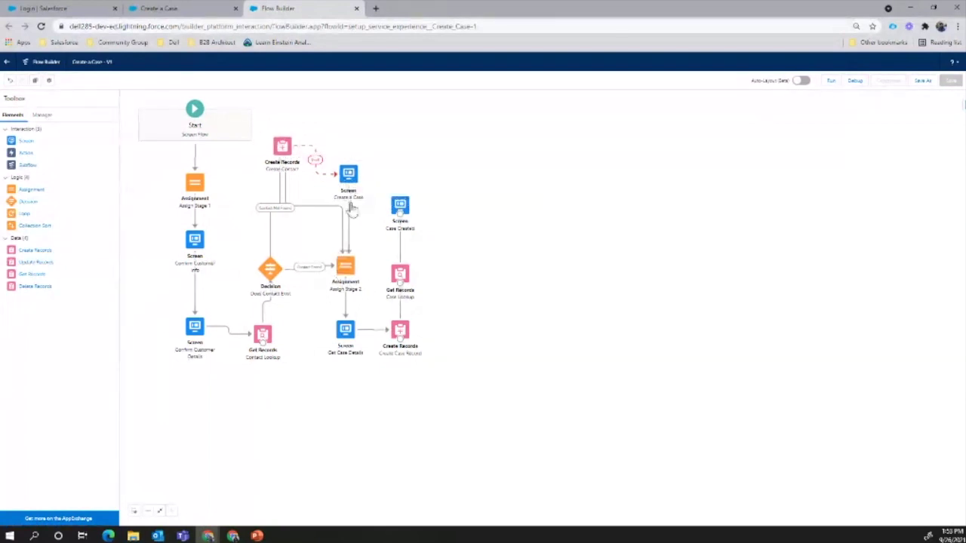
Step: Examine the Assign Stage 2 assignment and the ContactId field mapping in Create Case Record without saving changes
double_click(349, 267)
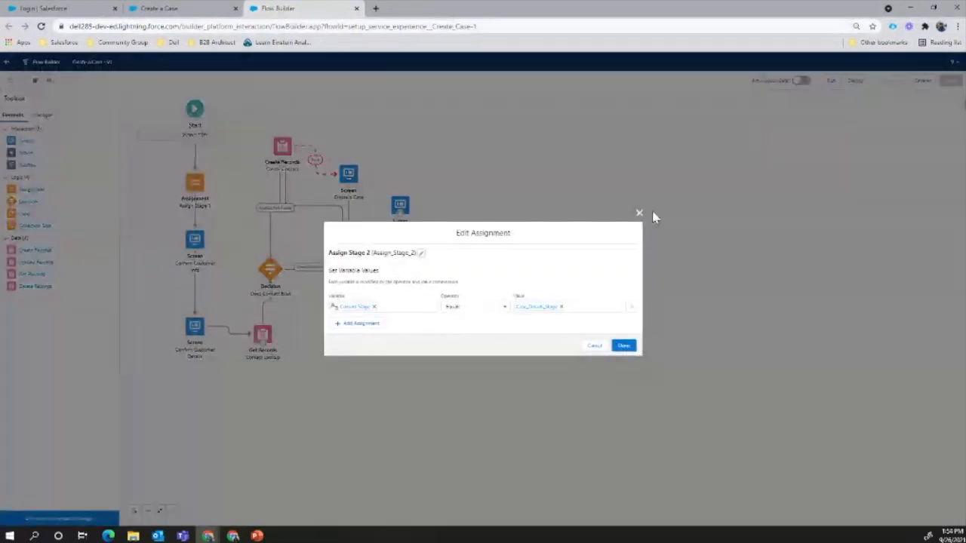
click(639, 213)
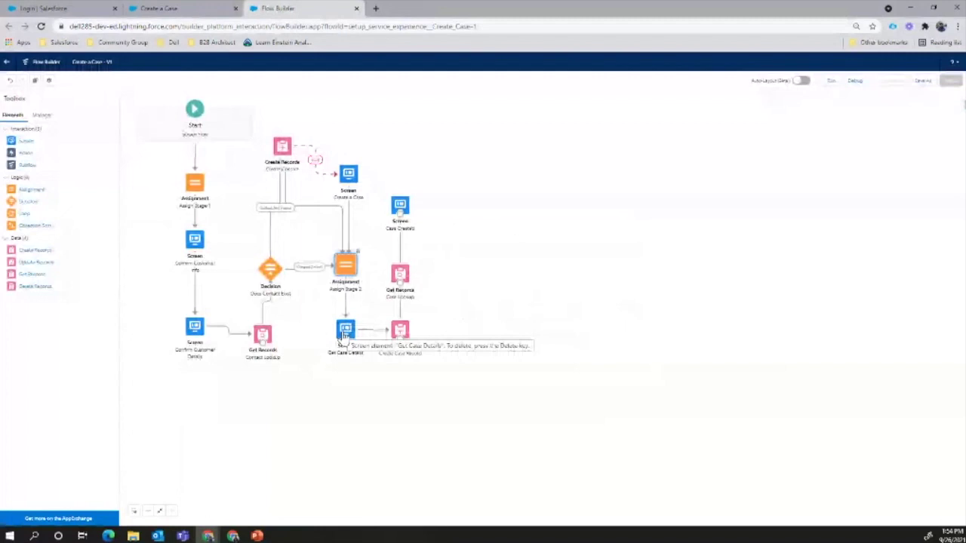
double_click(404, 329)
click(370, 403)
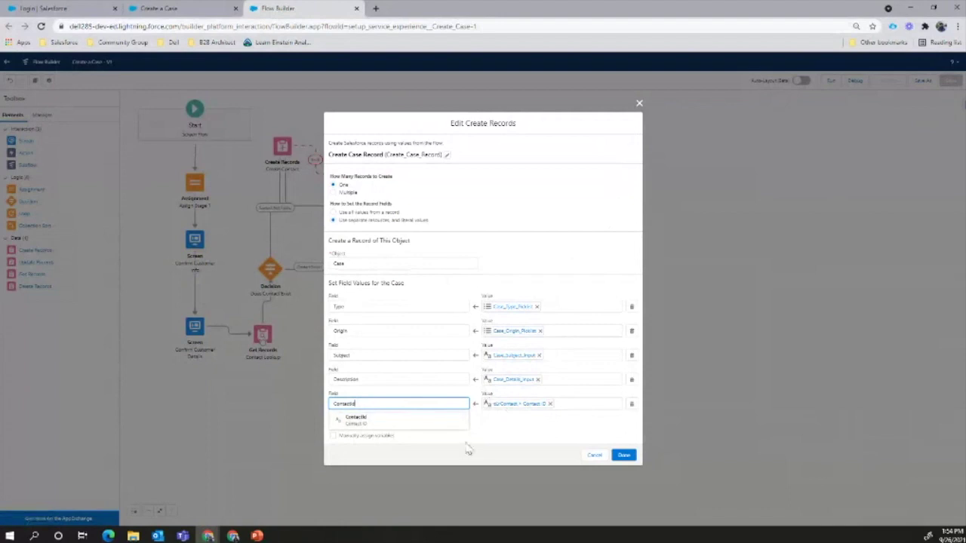
click(576, 407)
click(499, 408)
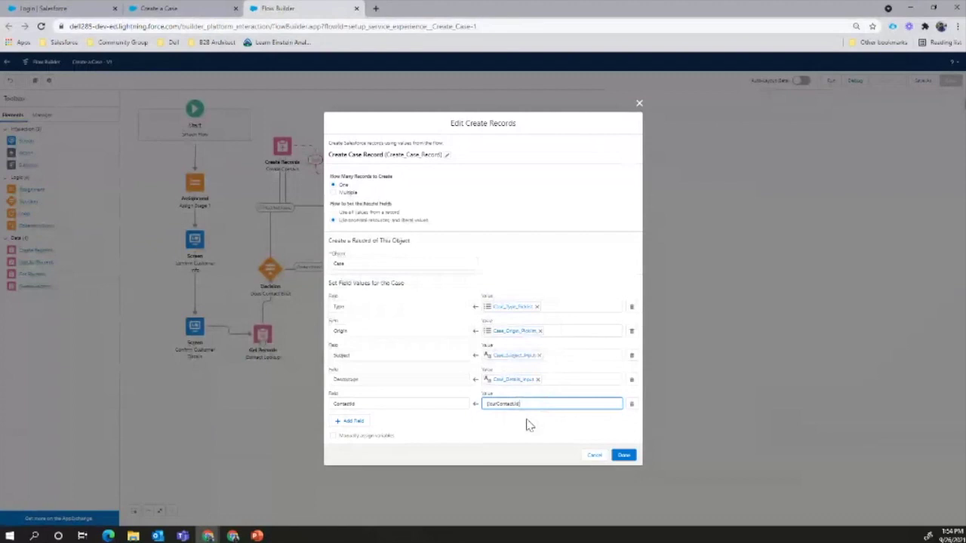
click(640, 104)
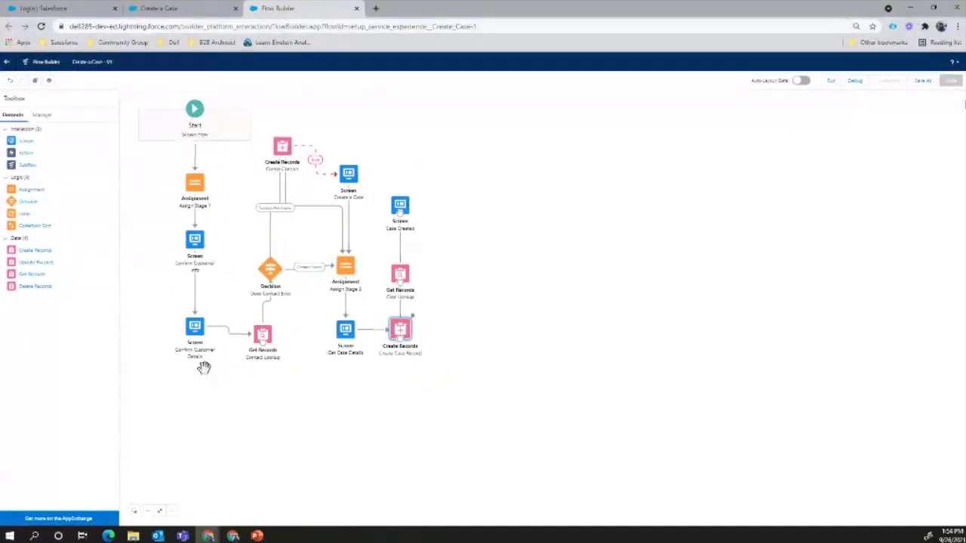
Step: Review the flow's full list of resources and elements, including the User_First_Name_Formula formula
click(42, 116)
drag(119, 326, 109, 450)
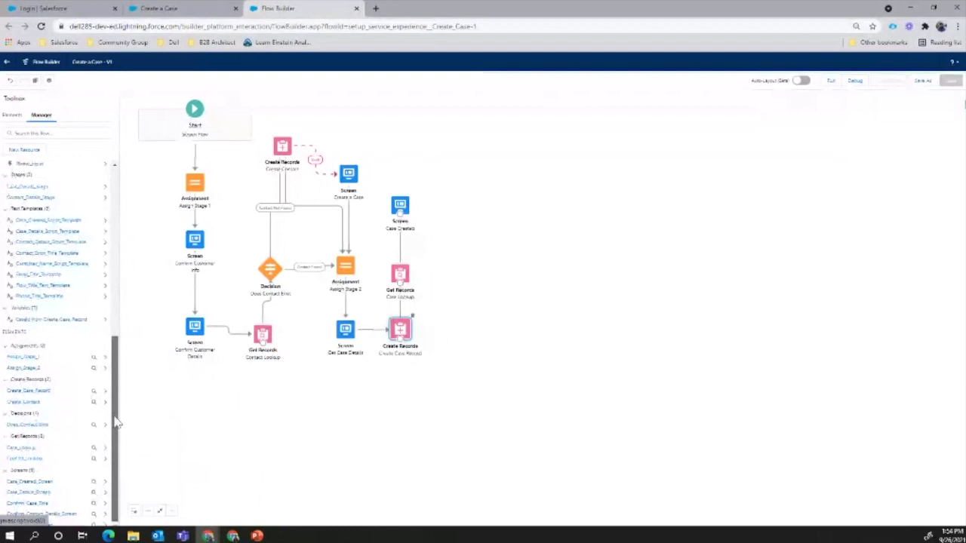
scroll(36, 319, up, 5)
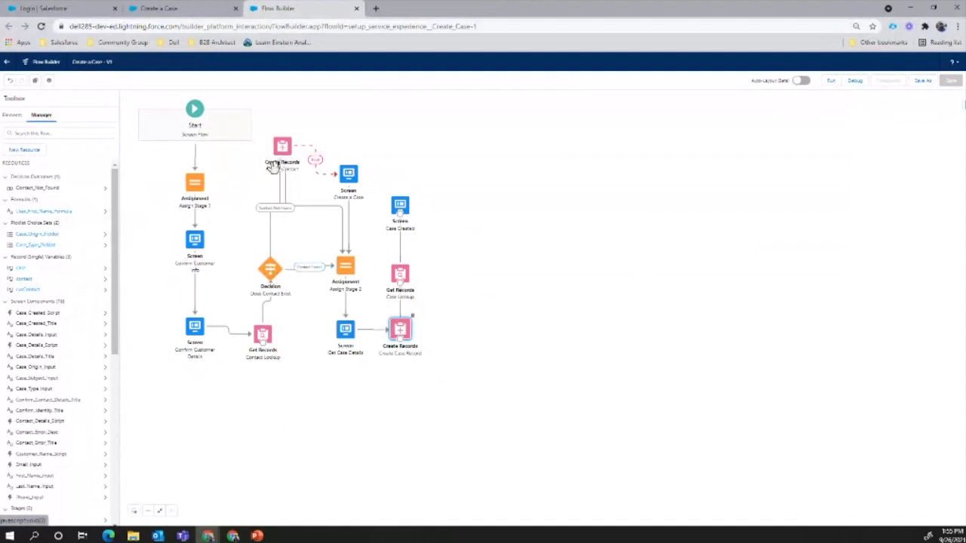
click(42, 213)
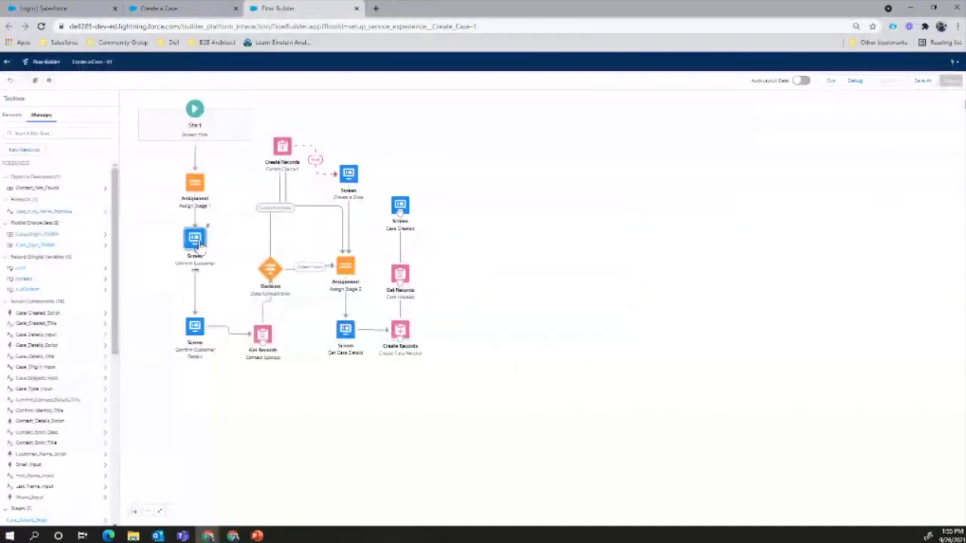
Step: Examine the Call Script component on the Confirm Customer Info screen and the body of Customer_Name_Script_Template without saving changes
double_click(198, 243)
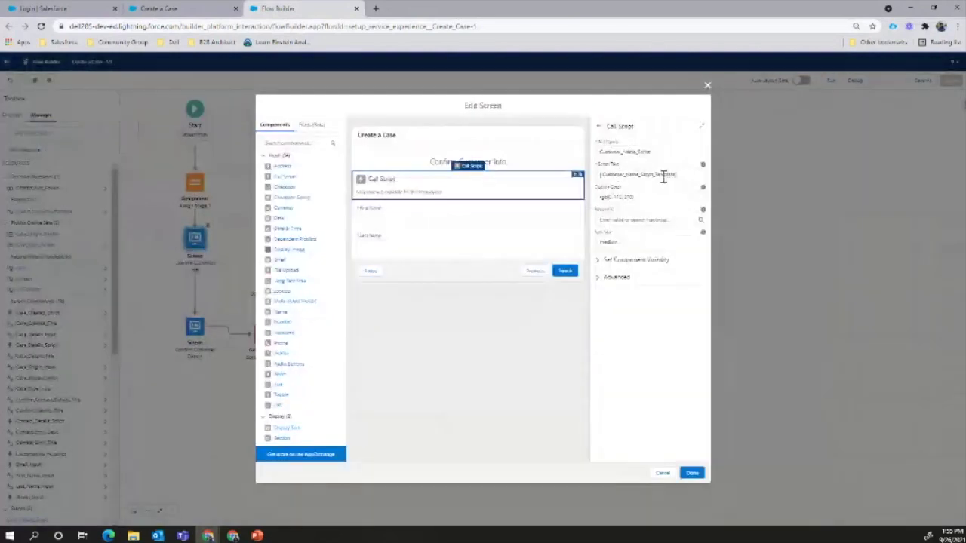
click(707, 89)
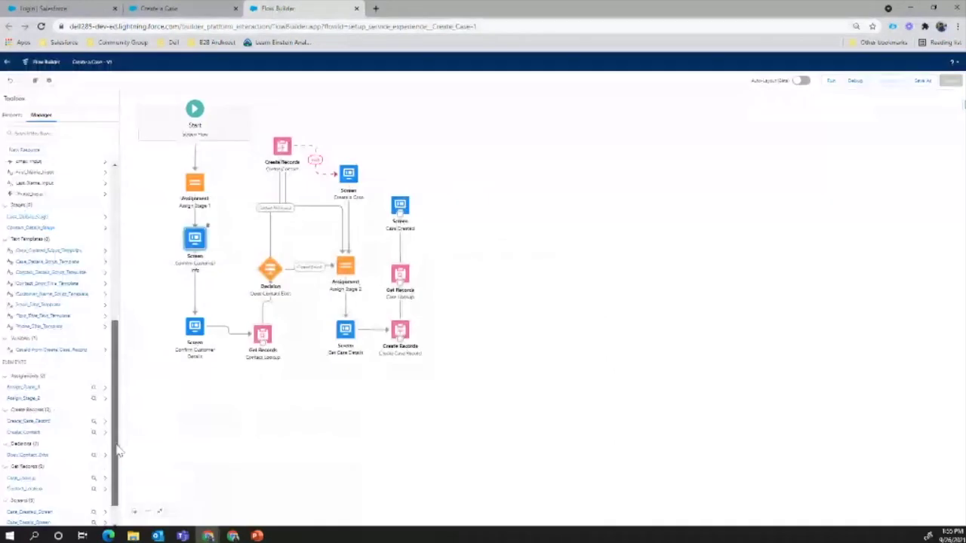
double_click(43, 296)
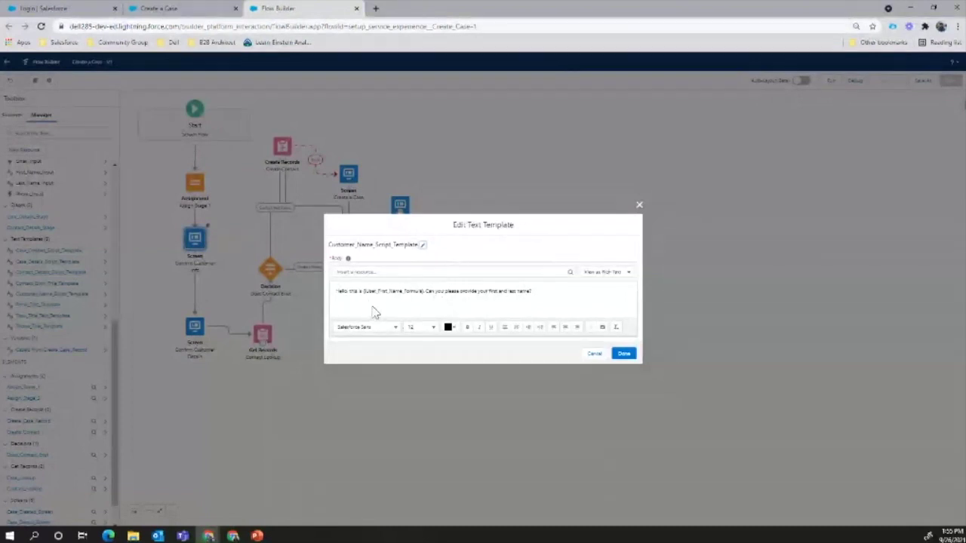
click(640, 208)
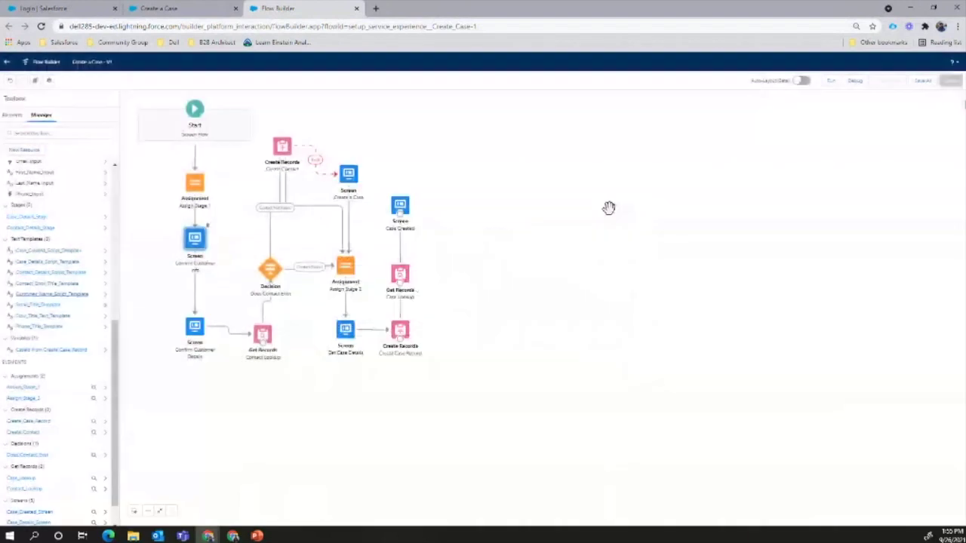